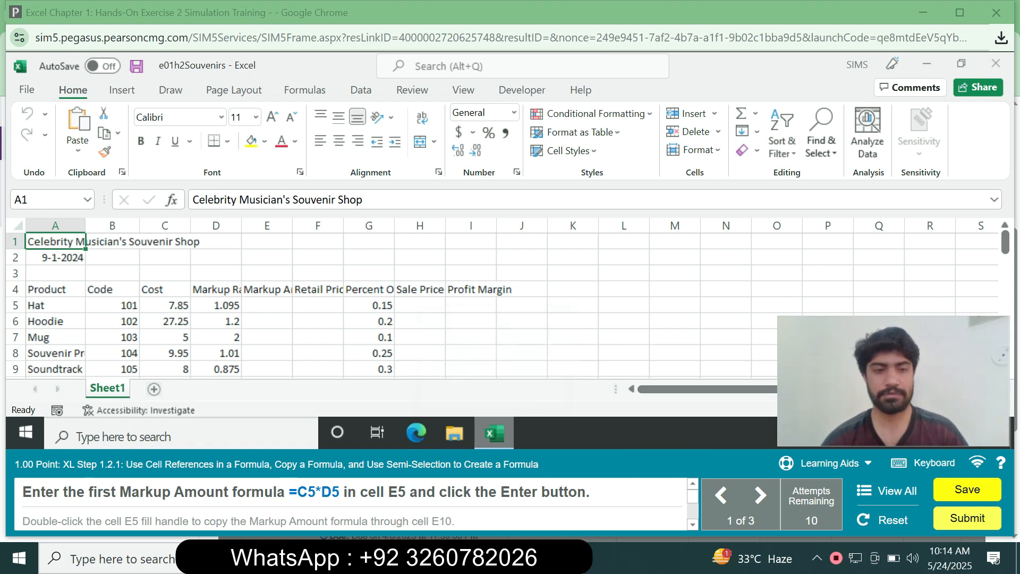
Step: Enter the Markup Amount formula =C5*D5 in cell E5 and copy it down through cell E10
click(267, 305)
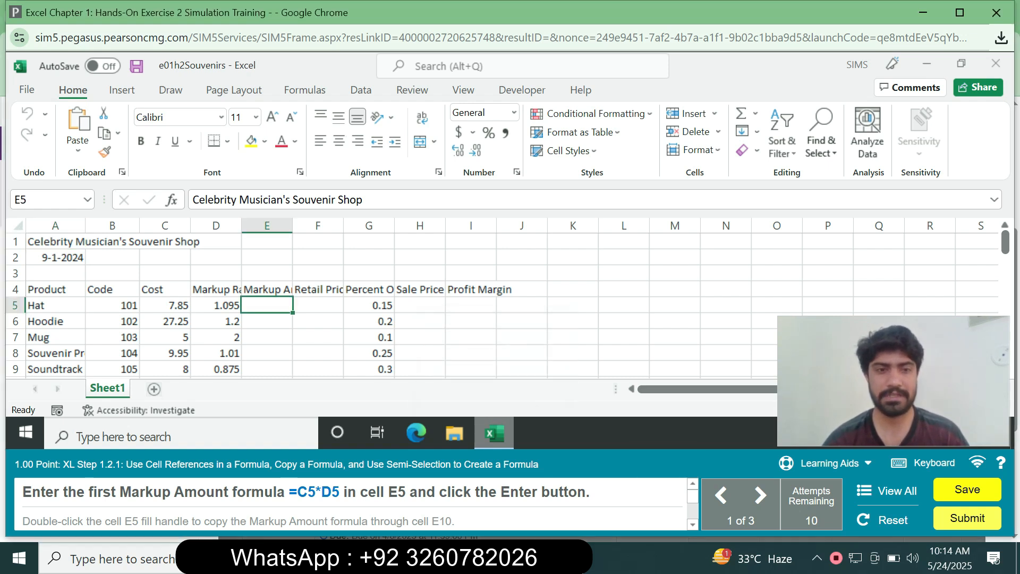
text(=)
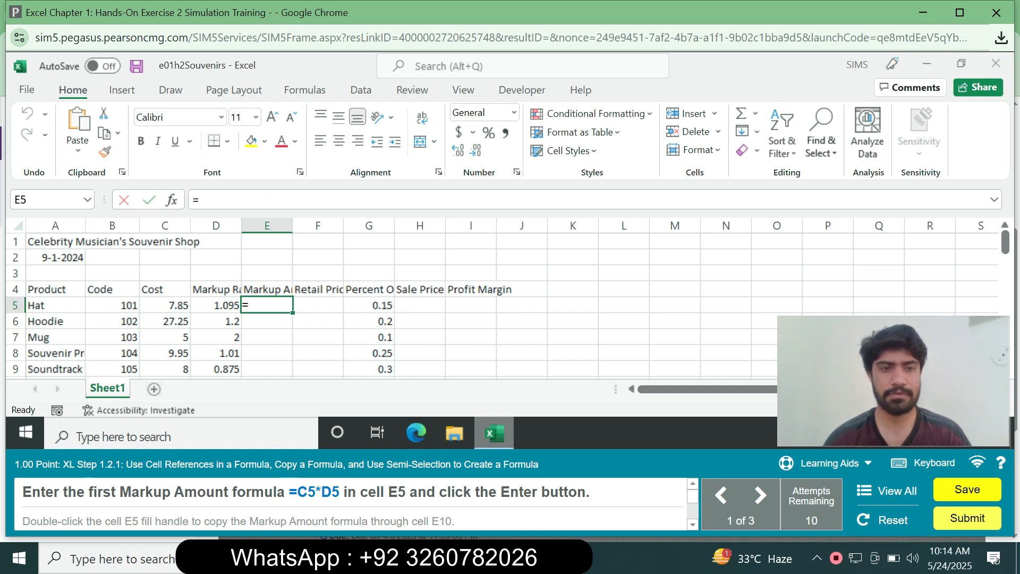
click(164, 305)
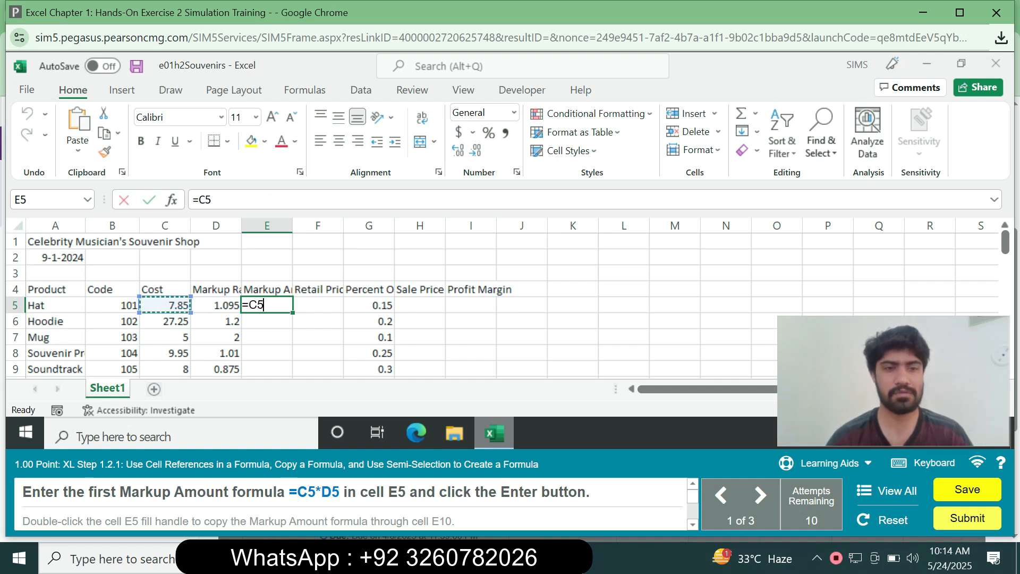
text(*)
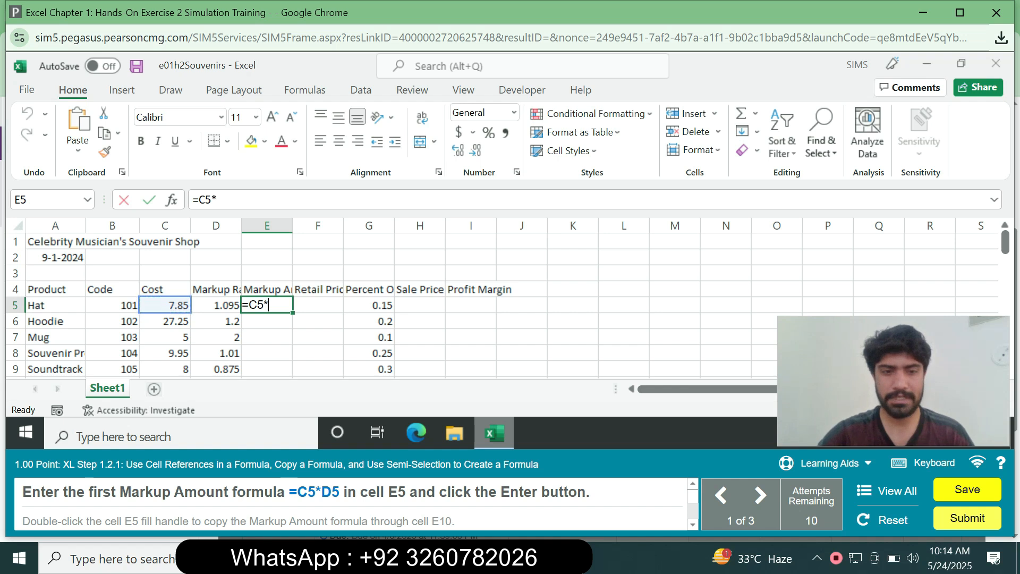
click(216, 305)
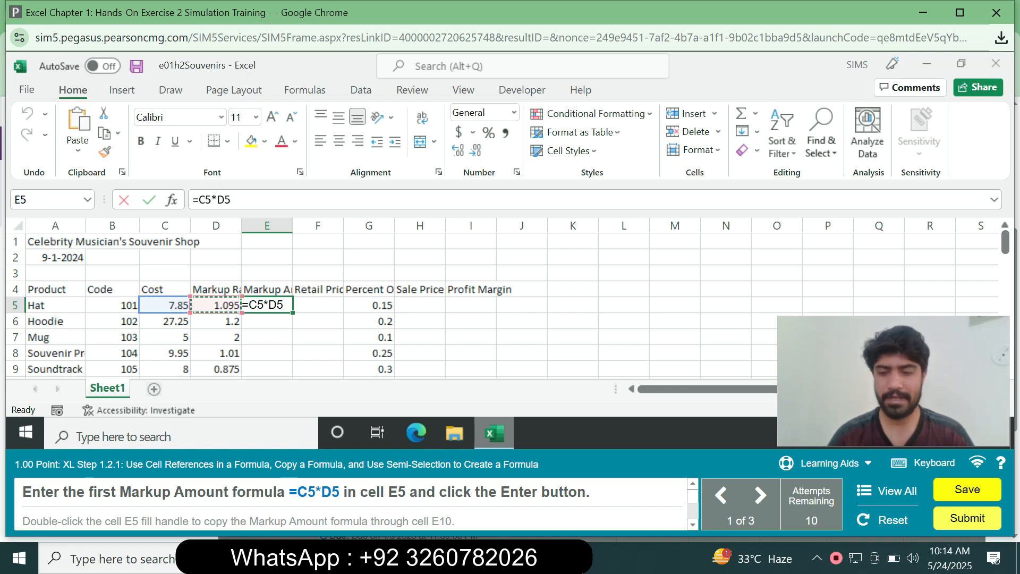
key(Return)
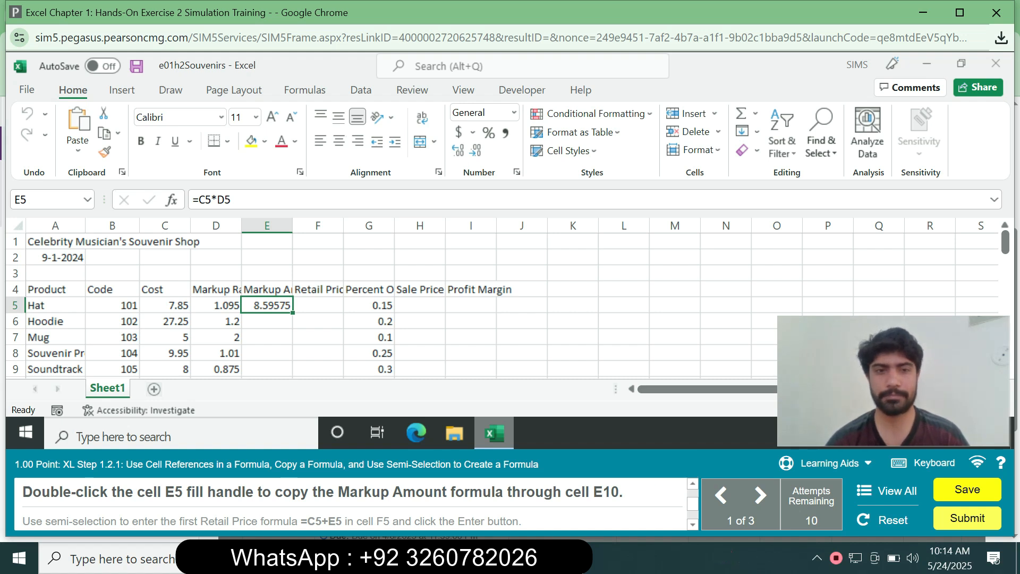
drag(292, 313, 287, 258)
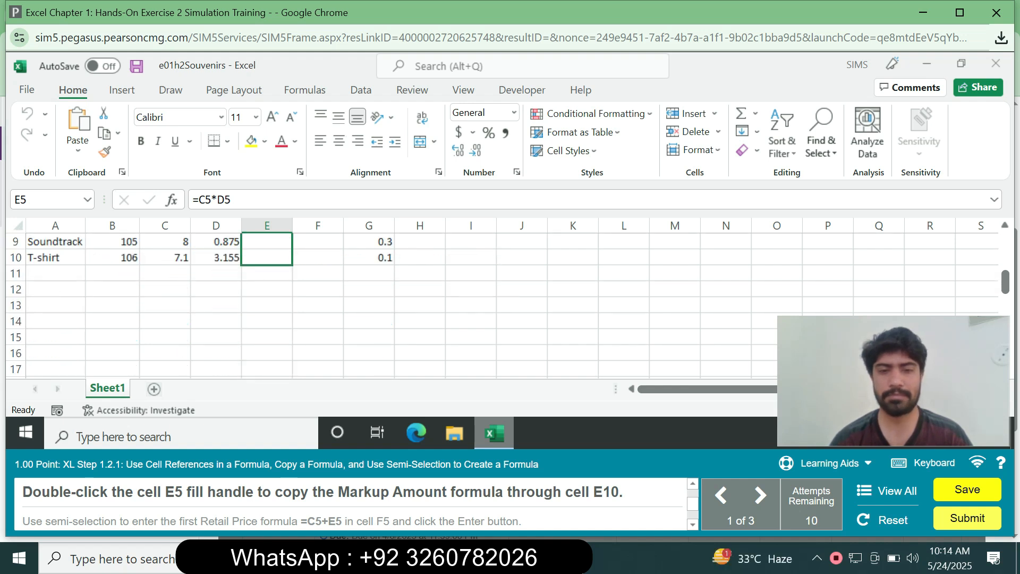
drag(287, 259, 287, 258)
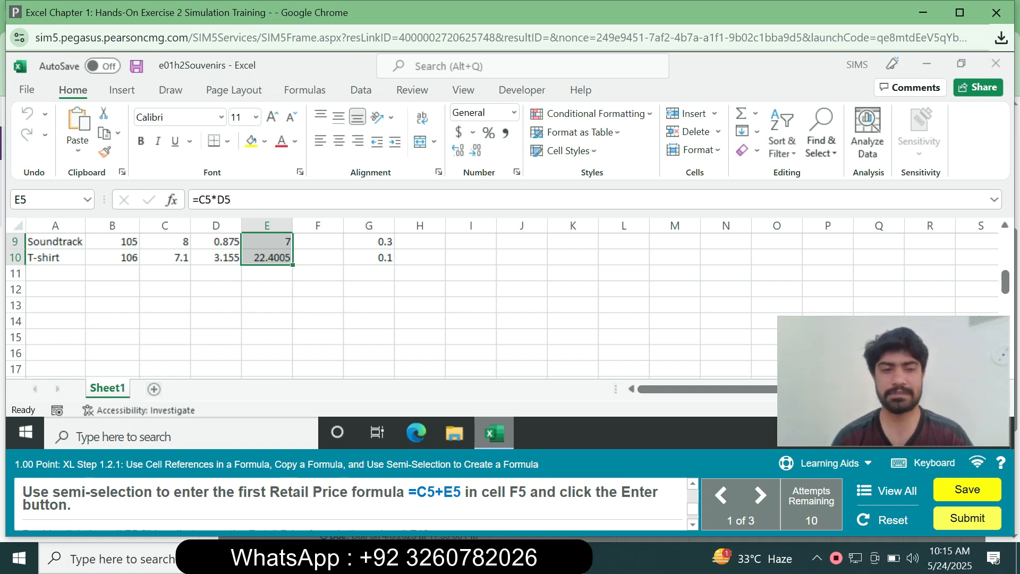
Step: Enter the Retail Price formula =C5+E5 in cell F5 and copy it down through cell F10
scroll(372, 297, up, 3)
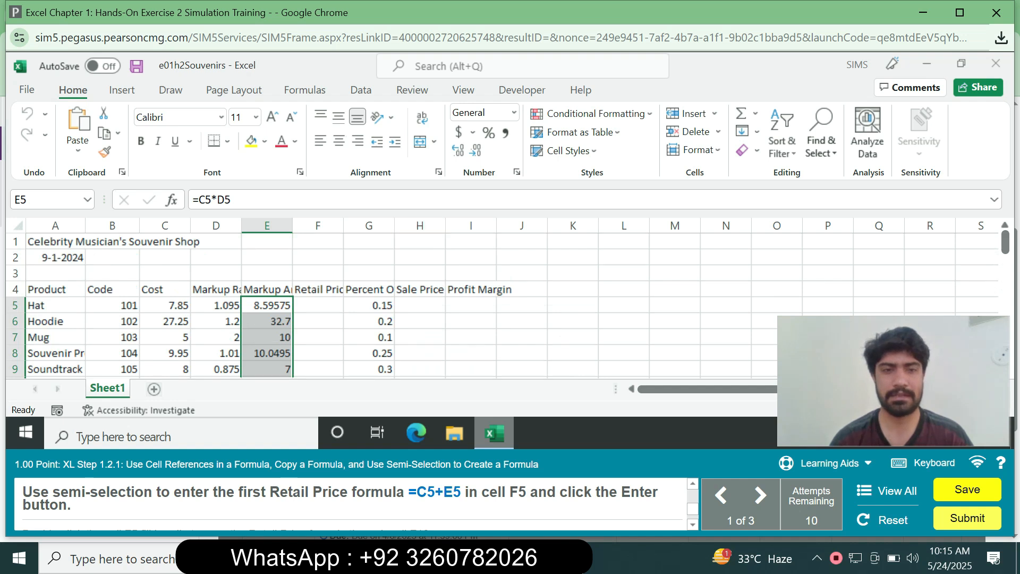
click(318, 306)
text(=)
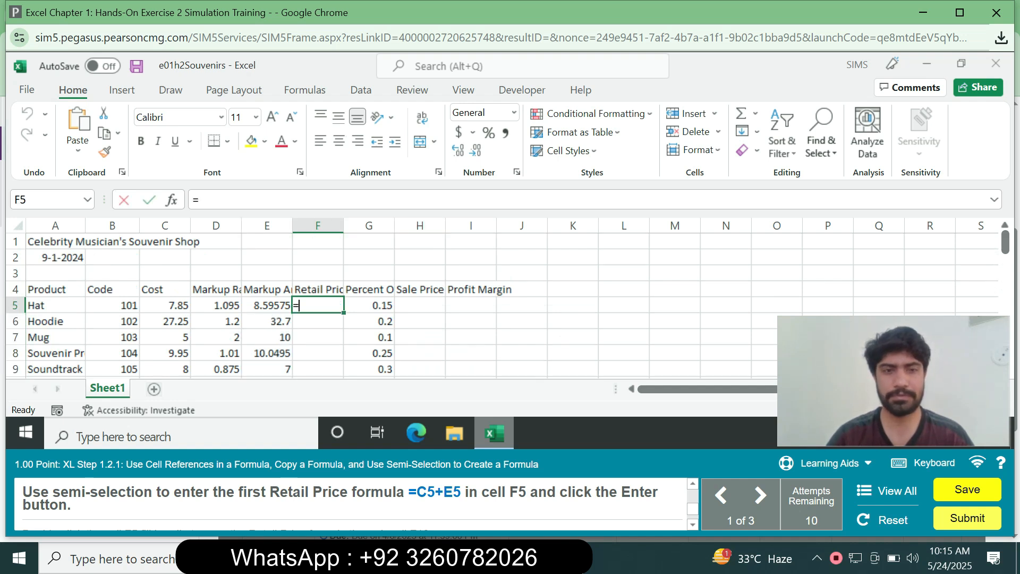
click(165, 305)
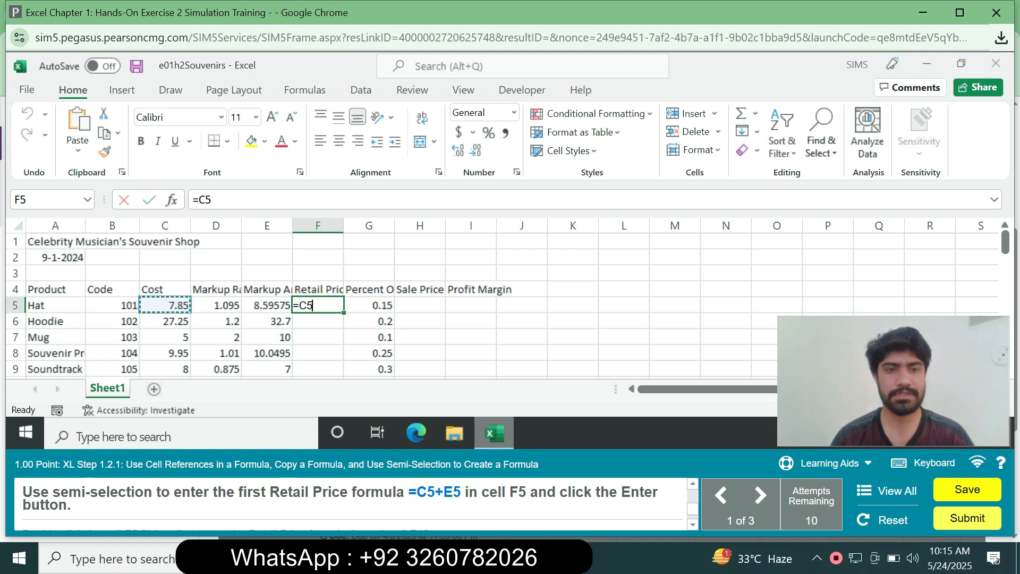
text(+E5)
key(Return)
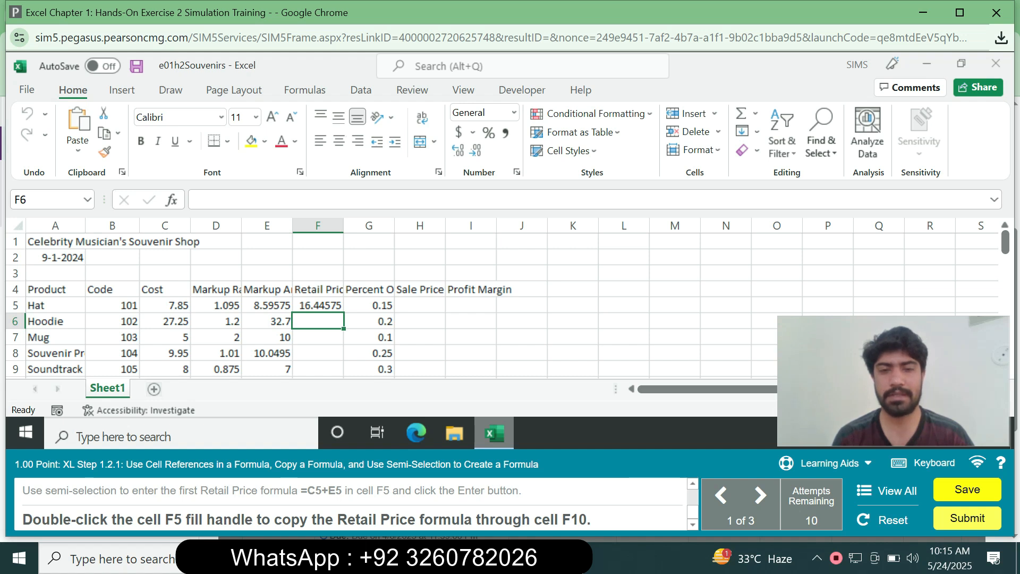
click(318, 305)
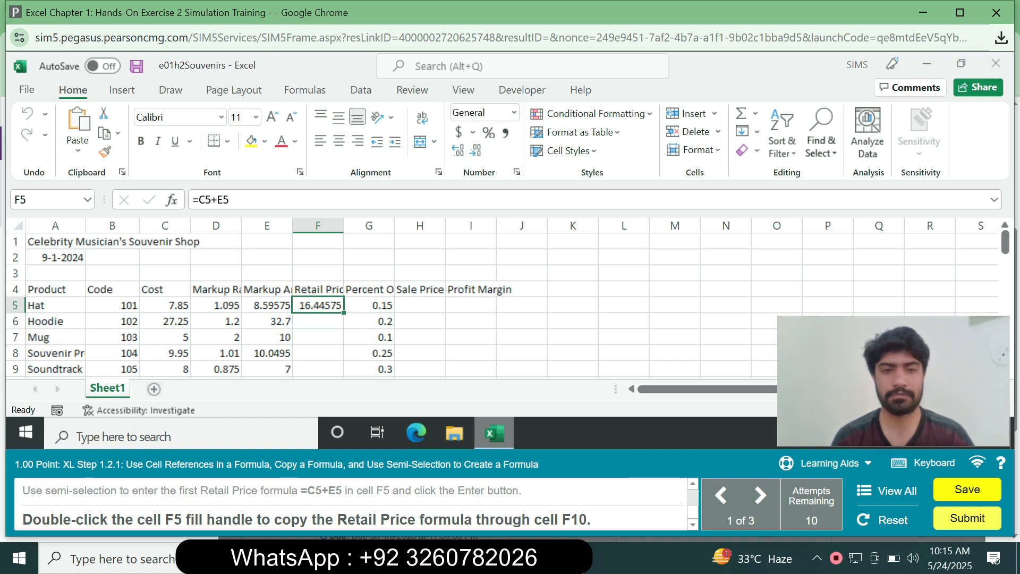
double_click(344, 313)
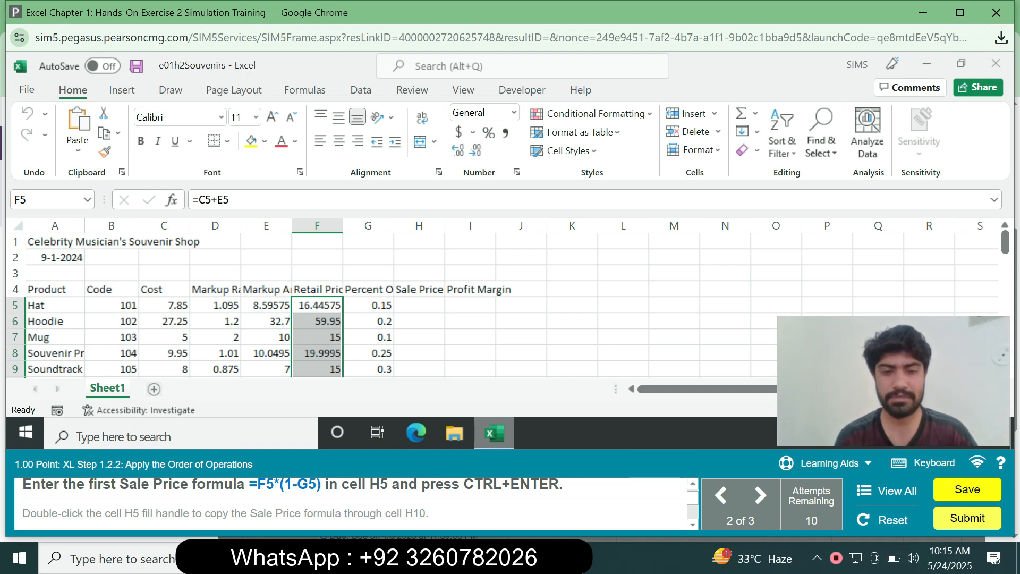
Step: Enter the Sale Price formula =F5*(1-G5) in cell H5 and copy it down through cell H10
click(419, 306)
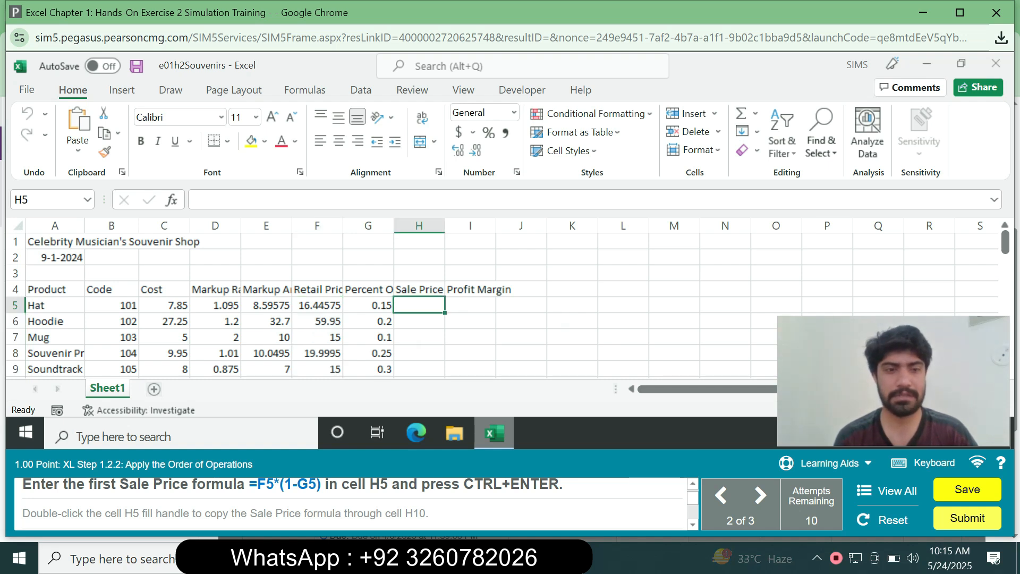
text(=)
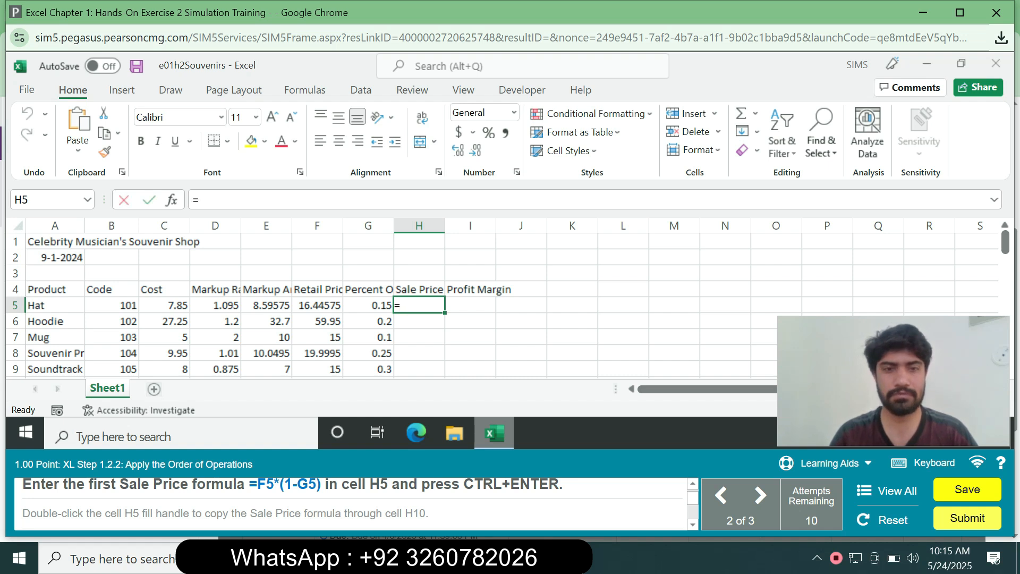
click(318, 305)
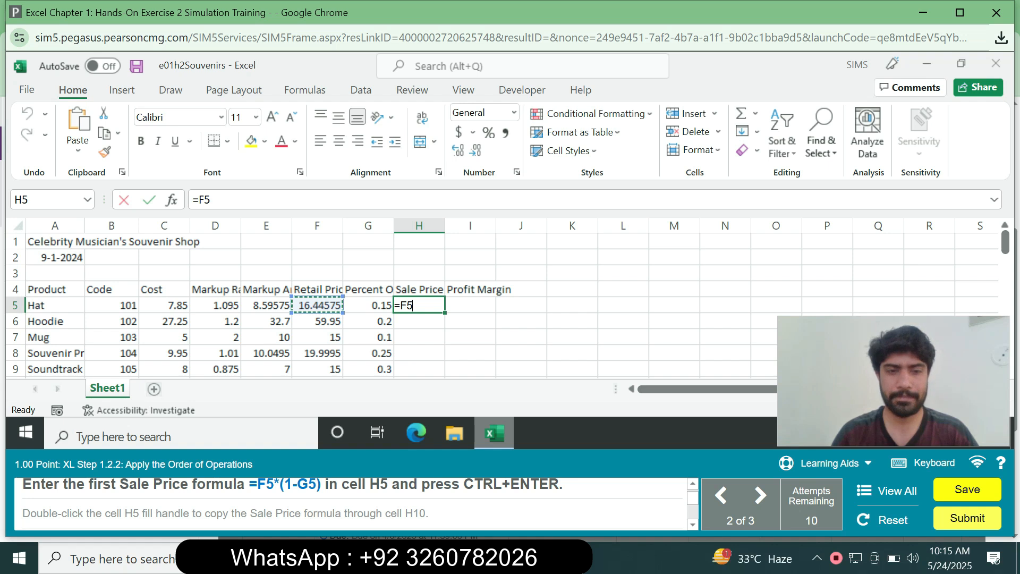
text(*(1-)
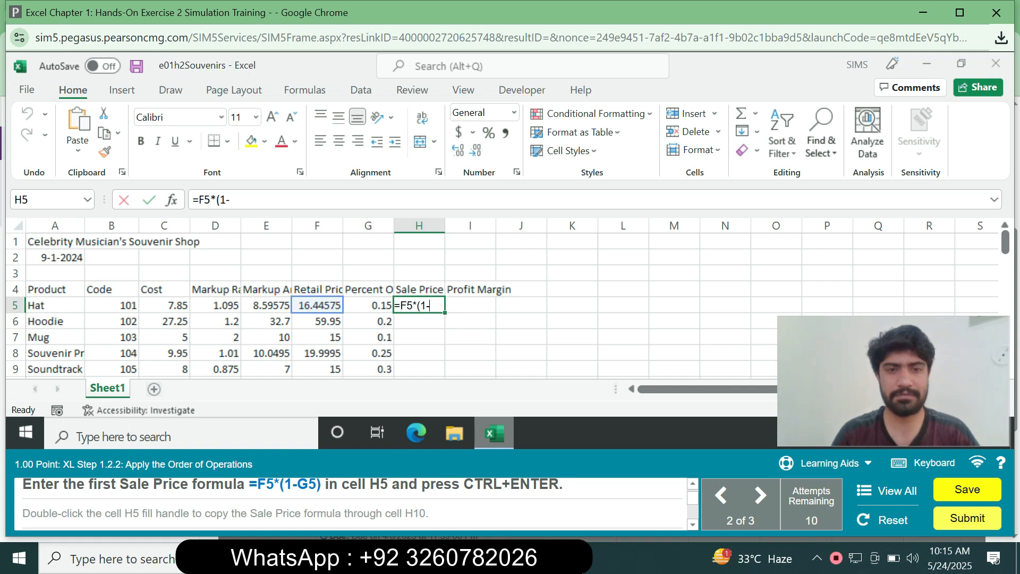
key(Left)
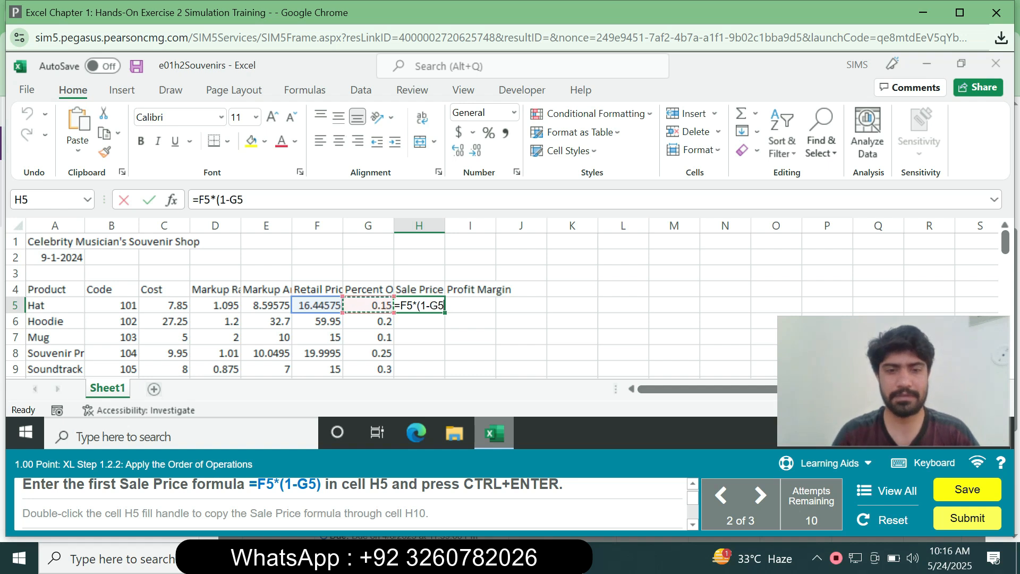
text())
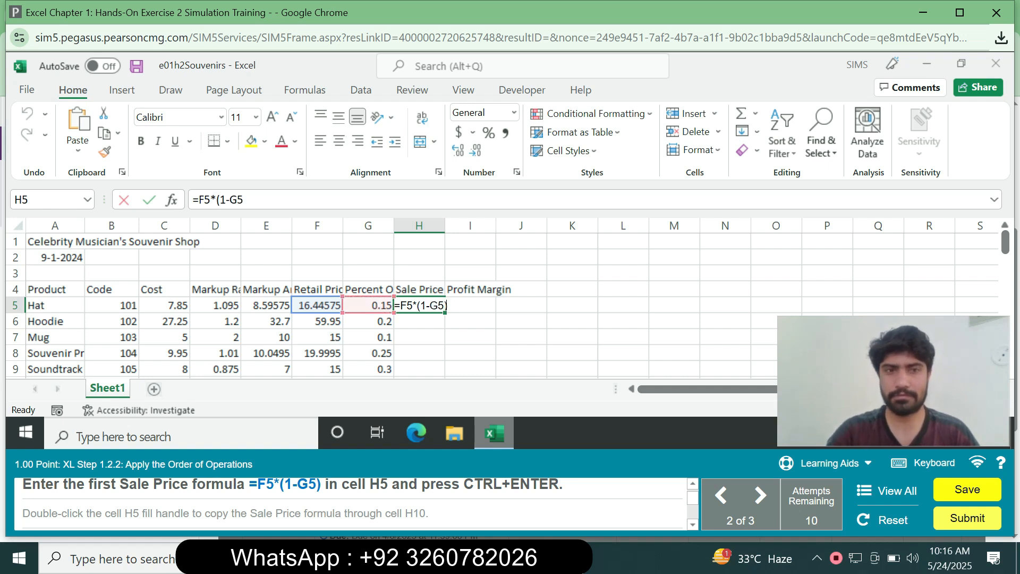
key(Return)
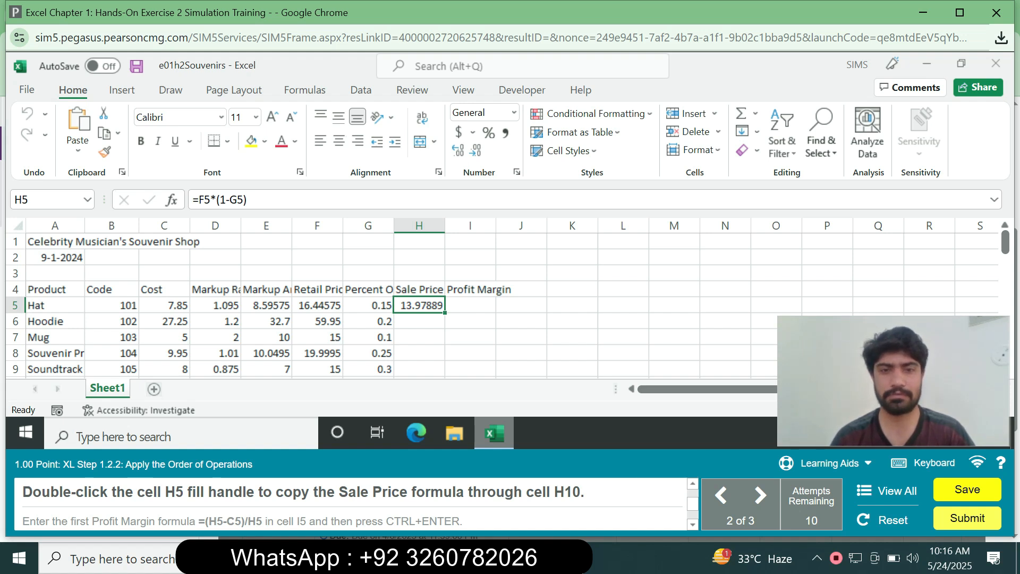
double_click(445, 313)
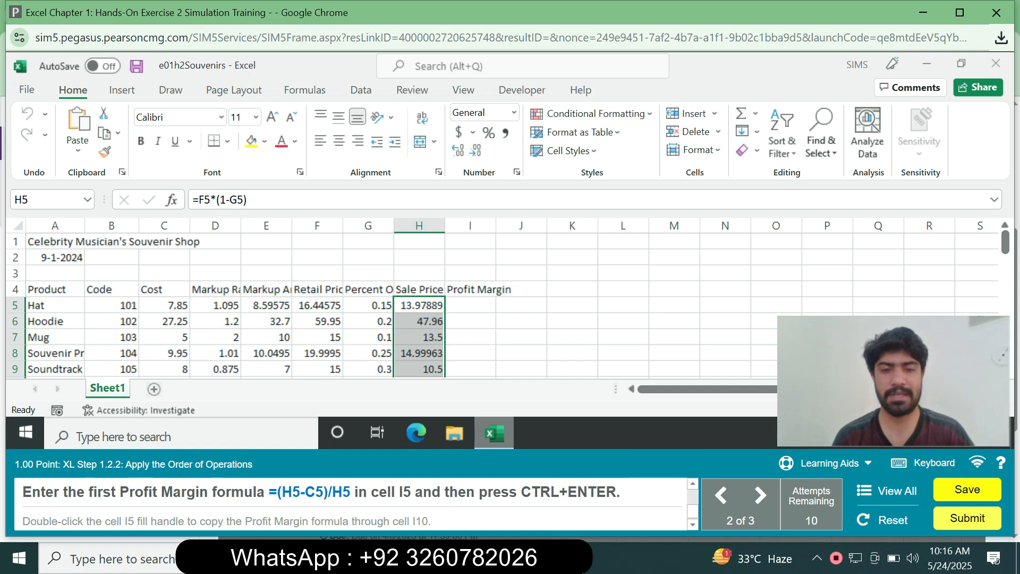
Step: Enter the Profit Margin formula =(H5-C5)/H5 in cell I5 and copy it down through cell I10
click(471, 305)
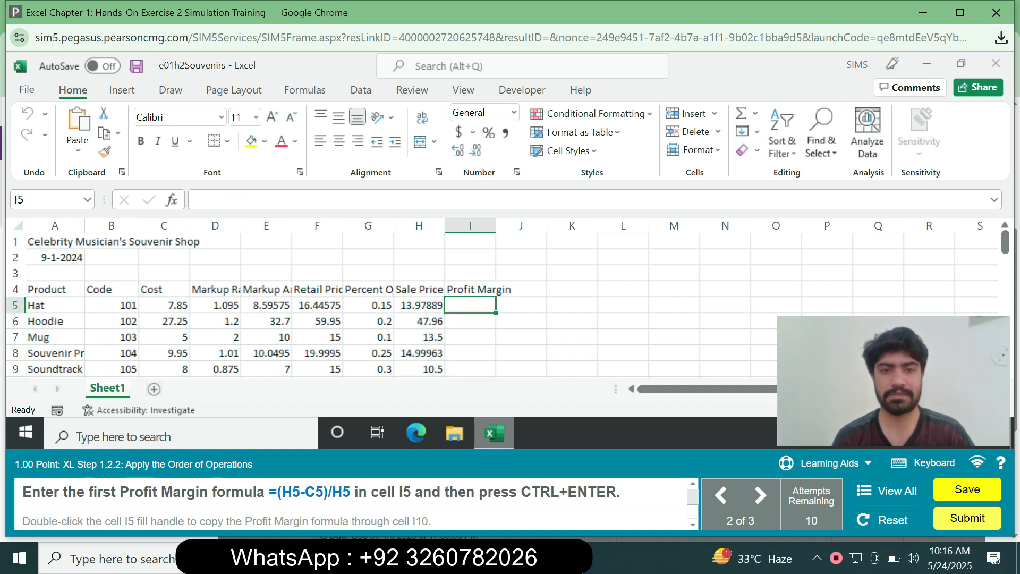
text(=)
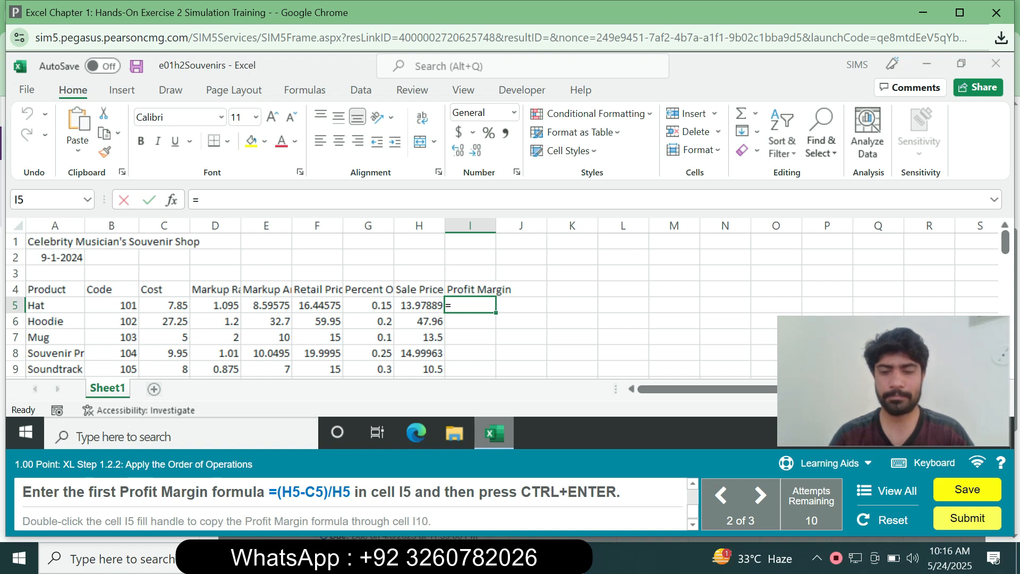
text(()
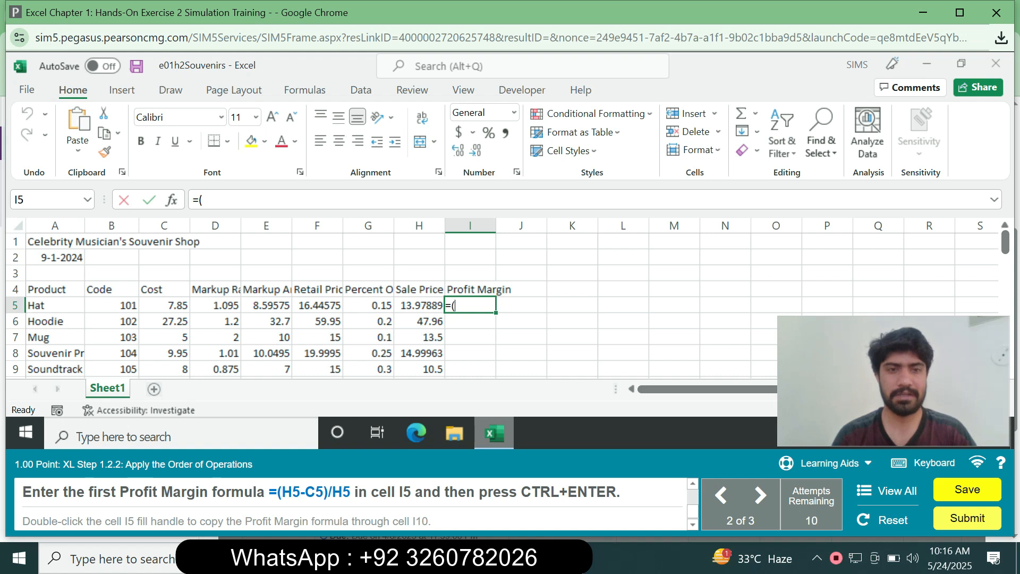
text(H5-)
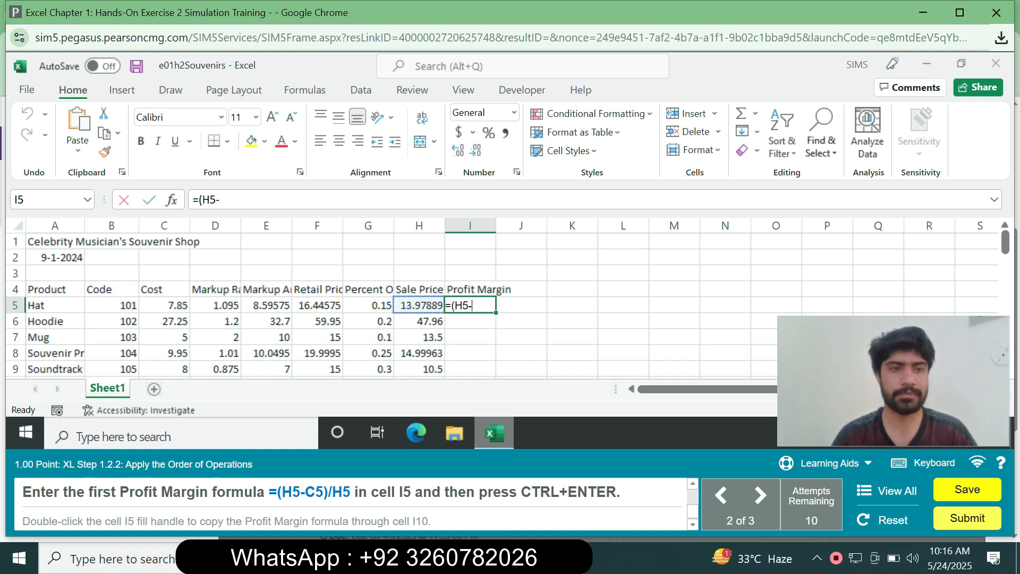
click(164, 305)
text()/)
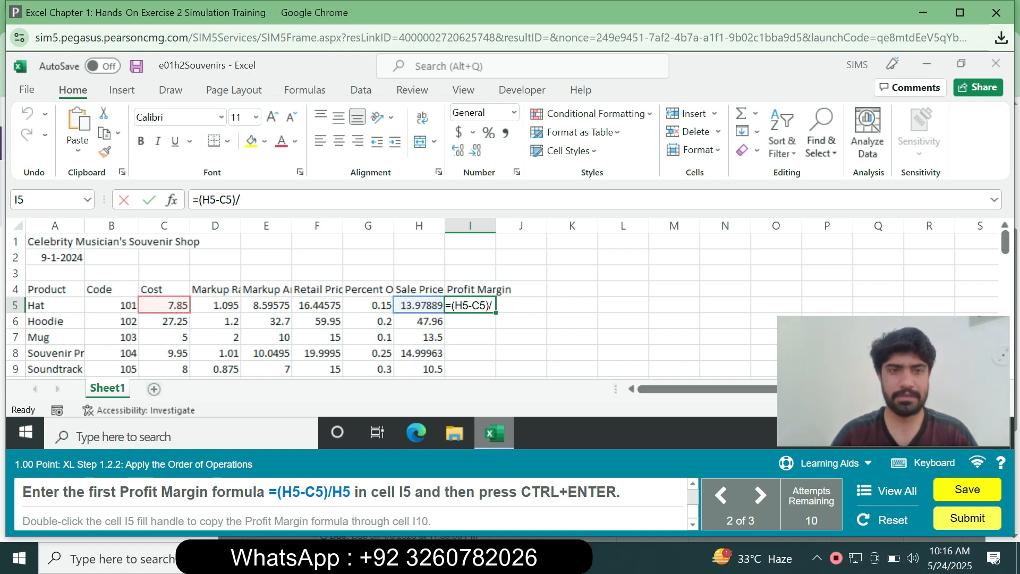
click(419, 305)
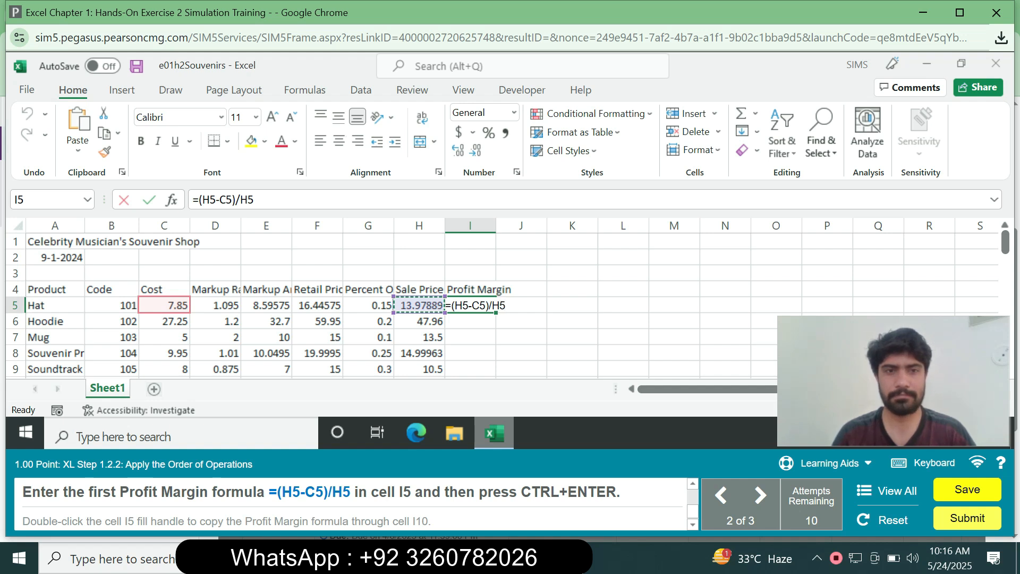
key(Return)
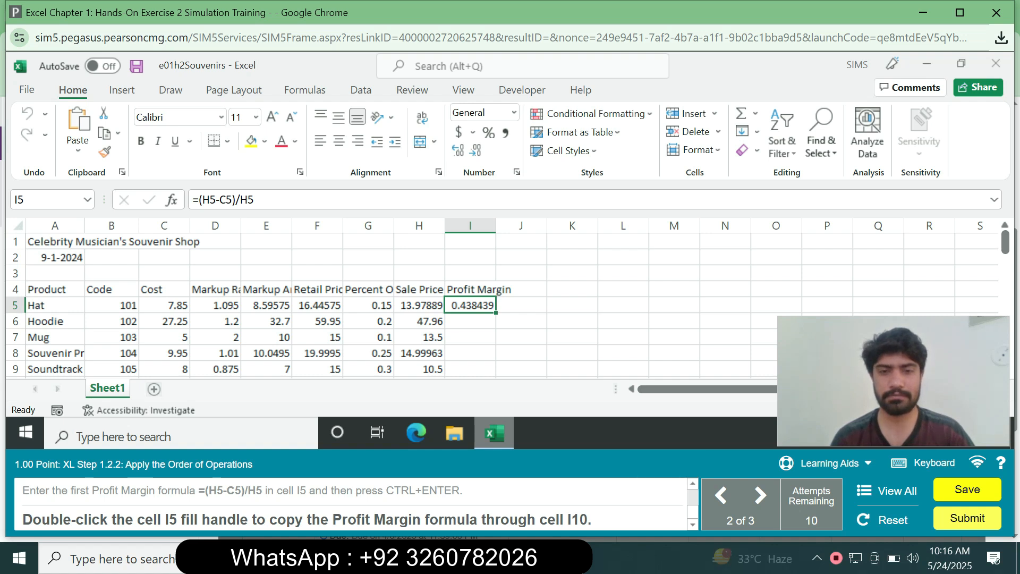
double_click(496, 313)
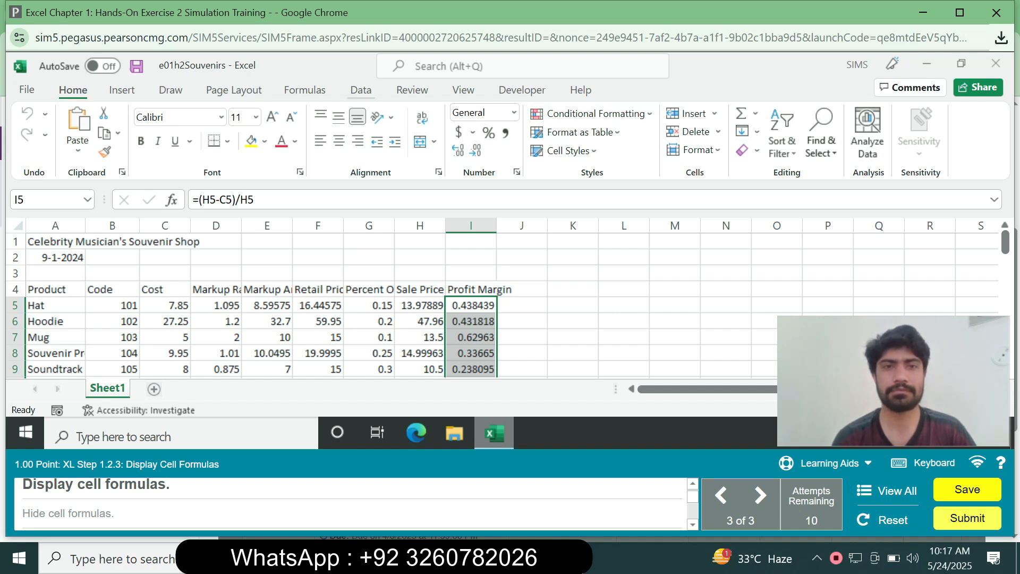
Step: Display the cell formulas in the worksheet, and hide them again
click(361, 90)
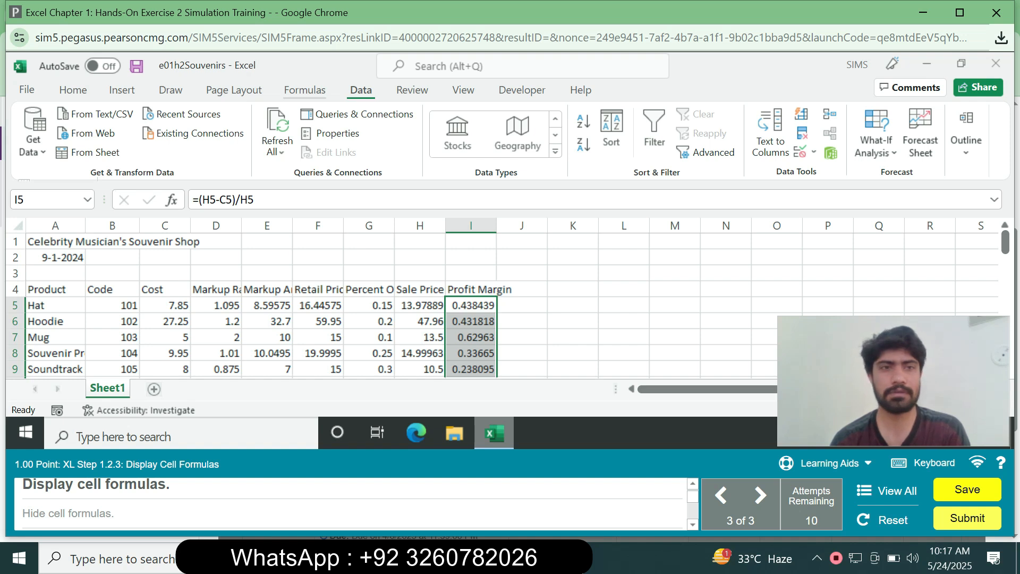
click(304, 90)
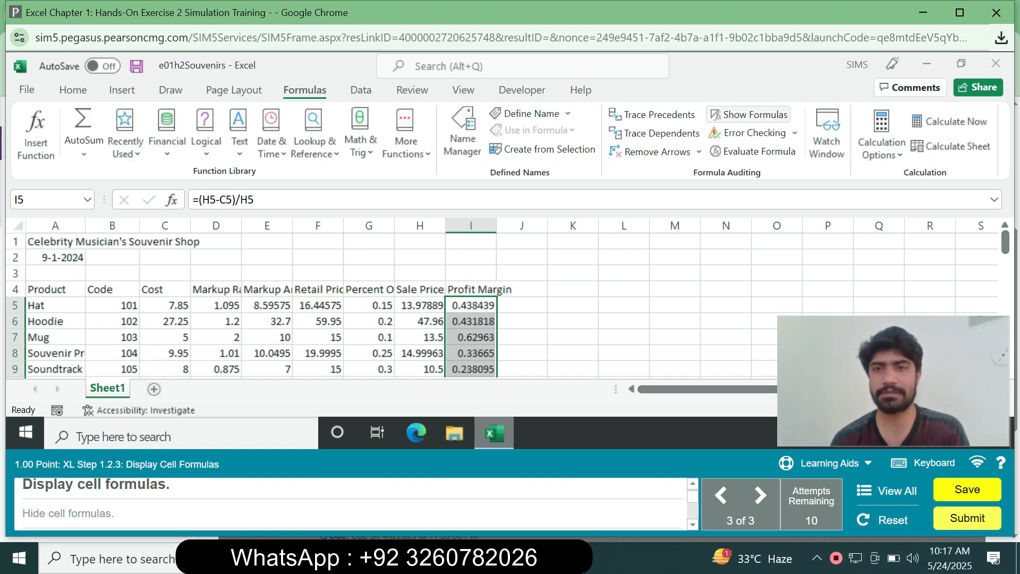
click(748, 115)
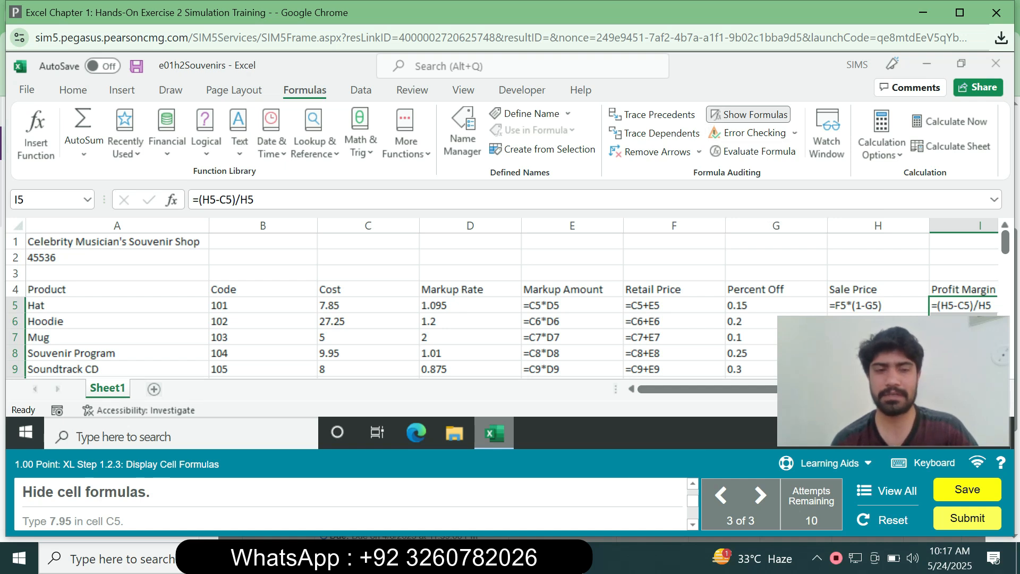
click(748, 114)
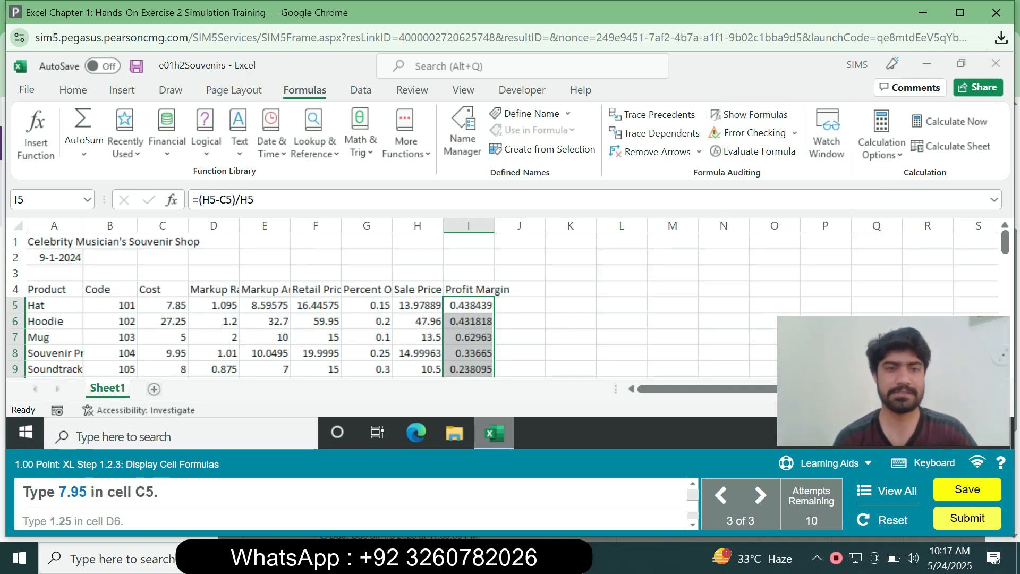
Step: Set the Hat's cost in cell C5 to 7.95
click(162, 305)
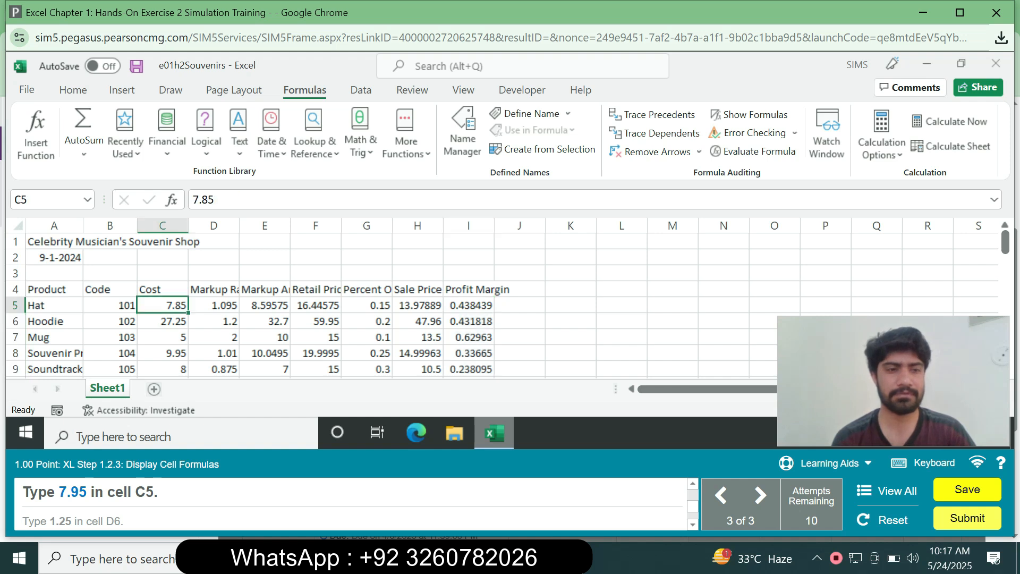
text(7)
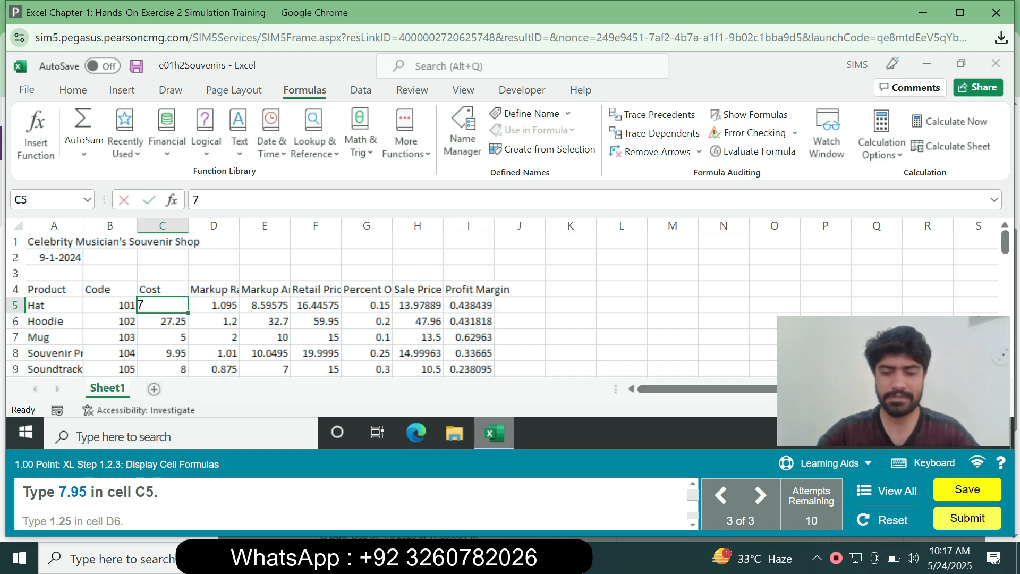
text(.95)
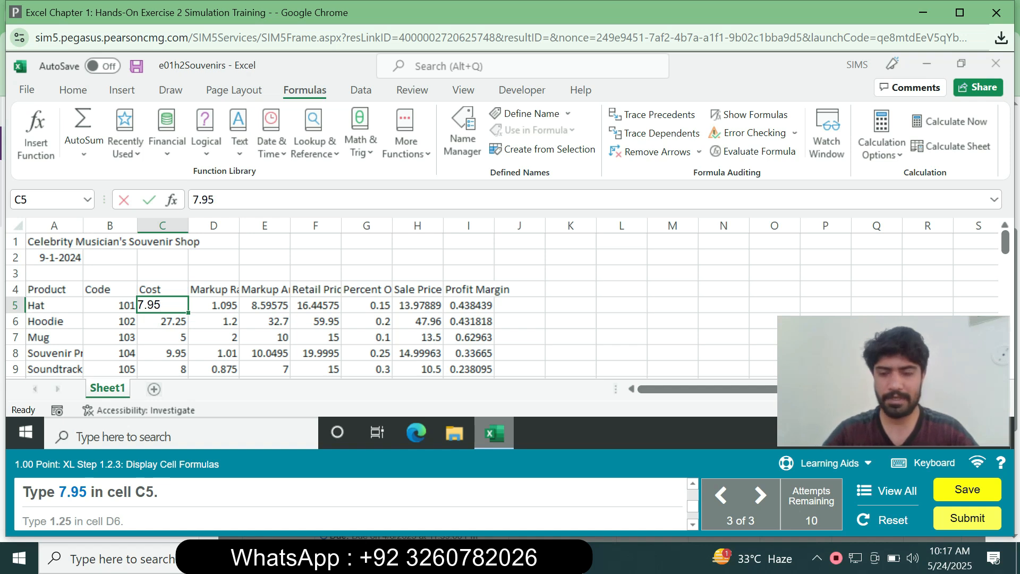
key(Return)
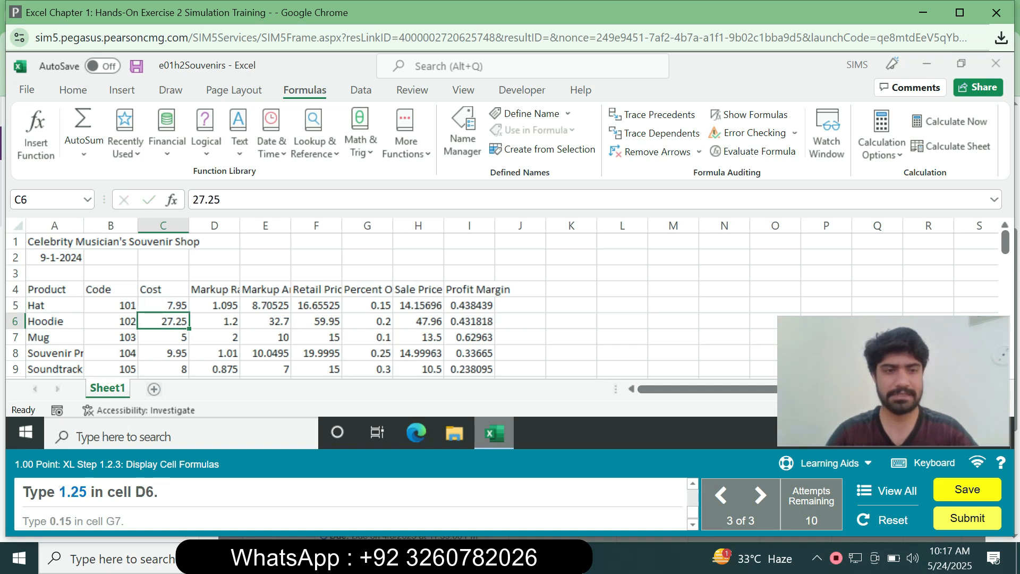
Step: Set the Hoodie's markup rate in cell D6 to 1.25
click(214, 306)
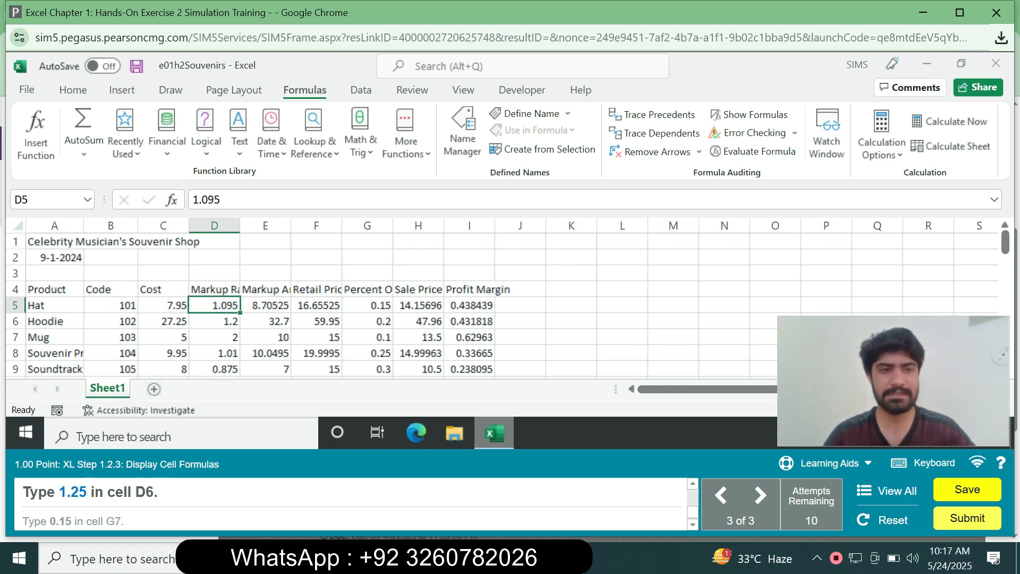
click(215, 322)
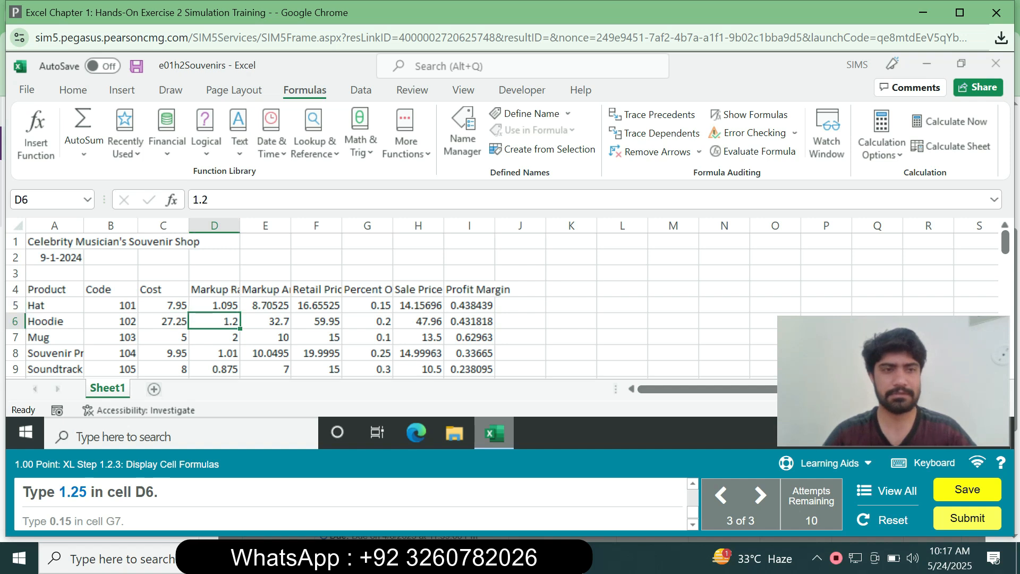
text(1)
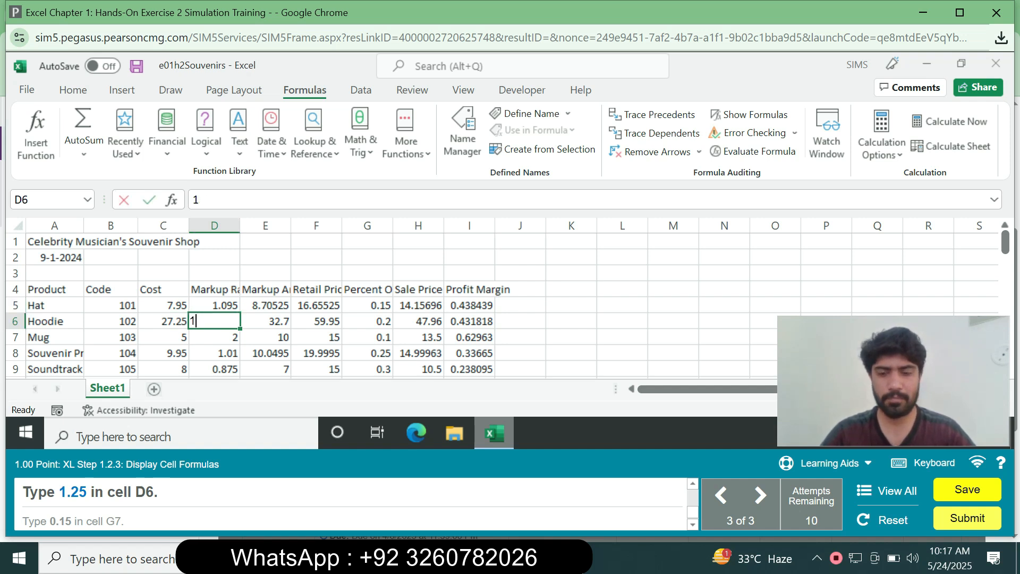
text(.25)
key(Return)
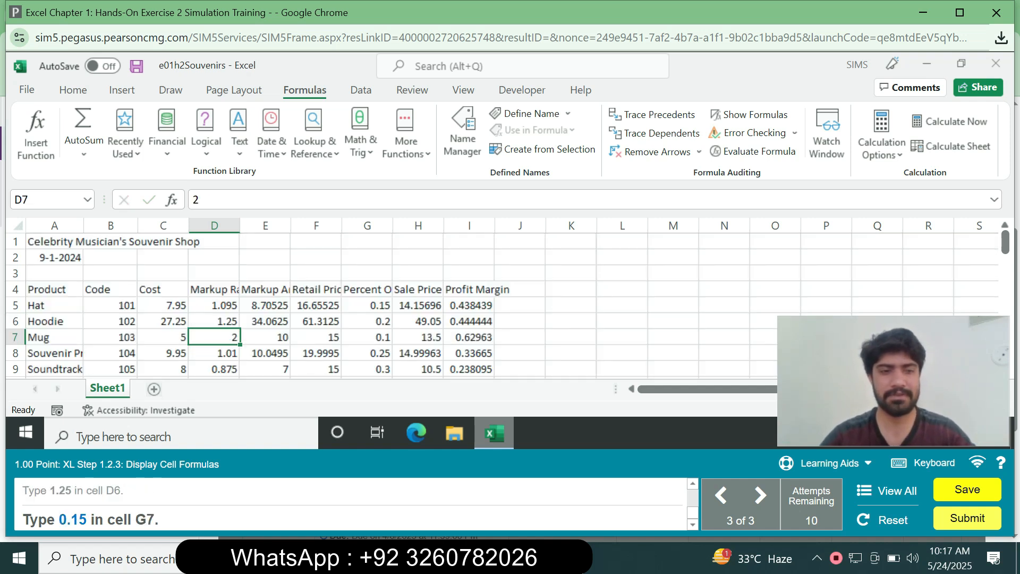
Step: Set the Mug's percent off value in cell G7 to 0.15 and submit the assignment
click(367, 321)
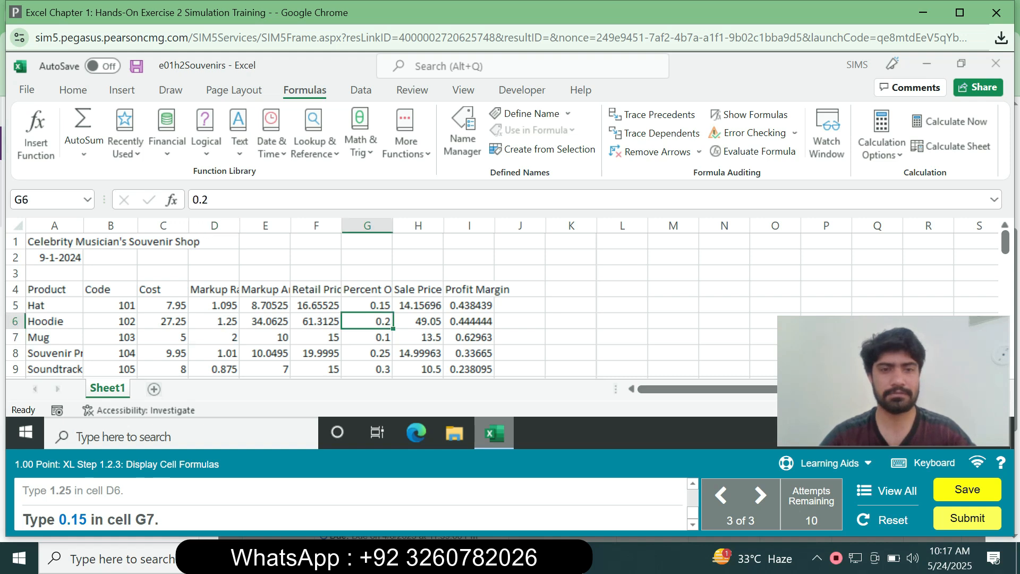
click(367, 337)
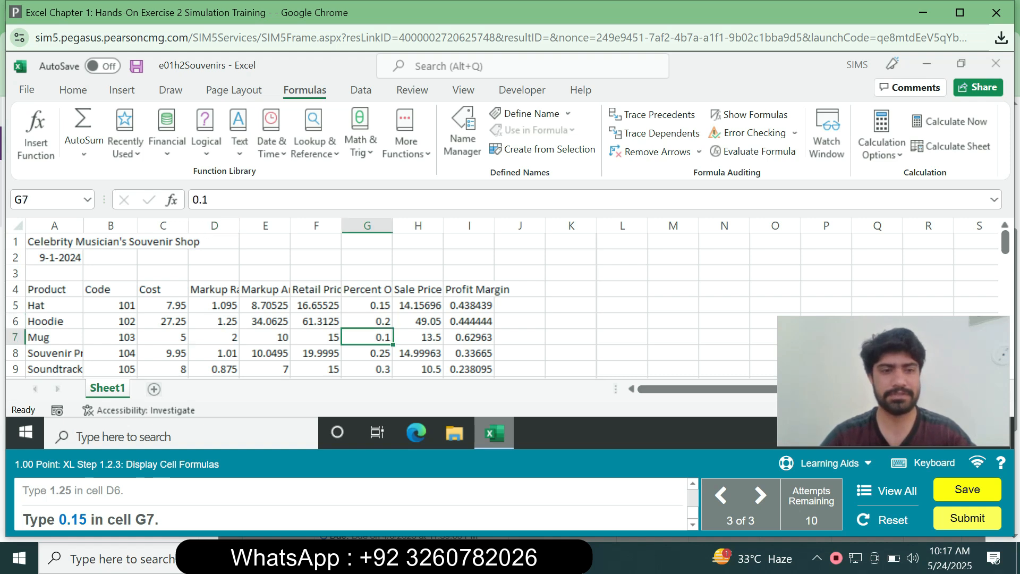
text(0.)
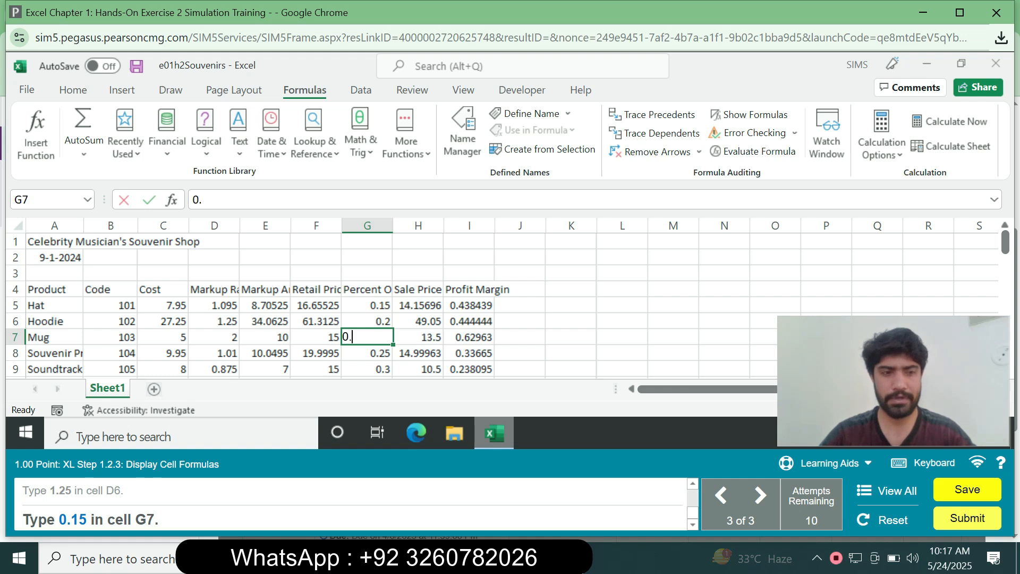
text(15)
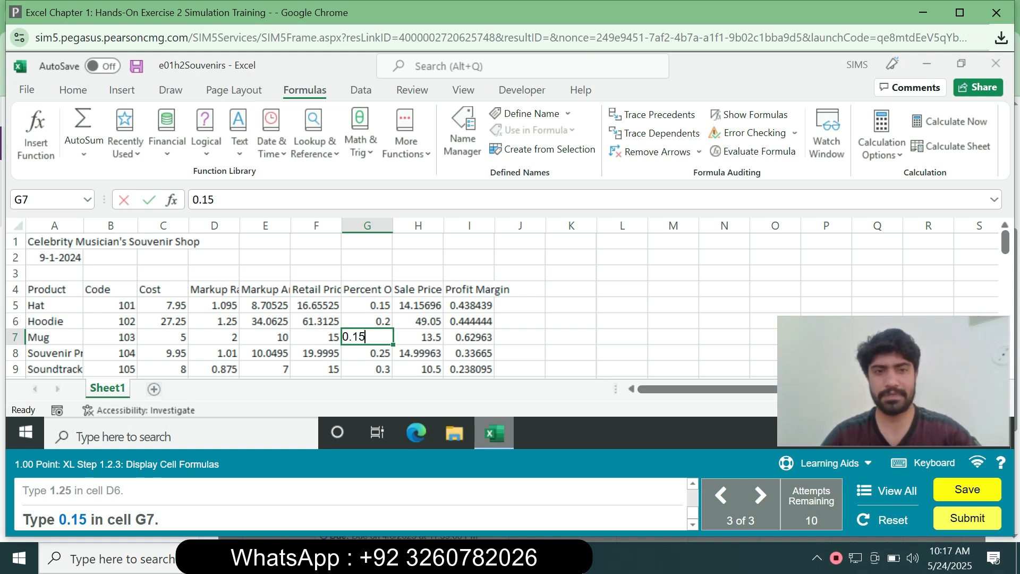
key(Return)
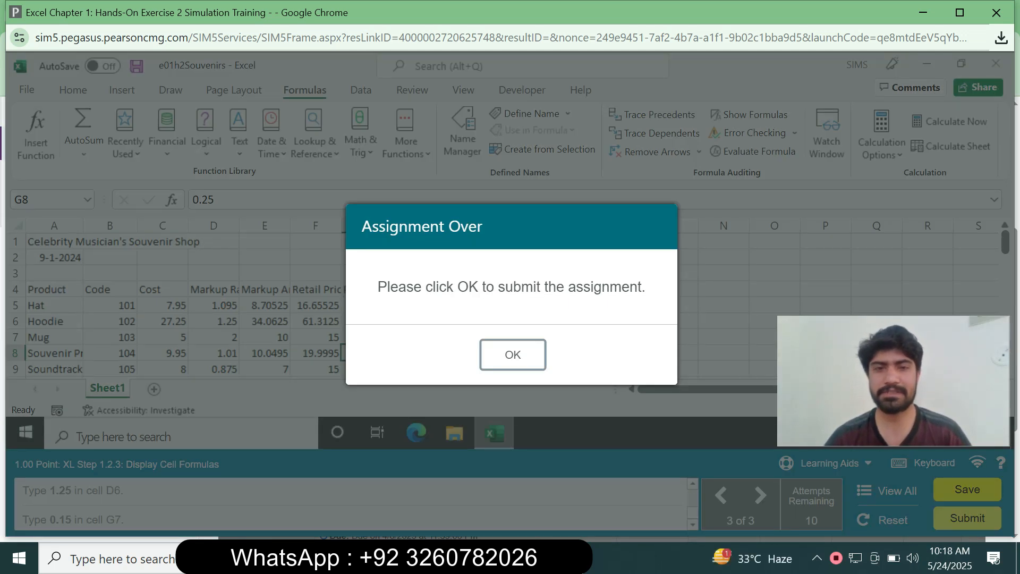
click(512, 354)
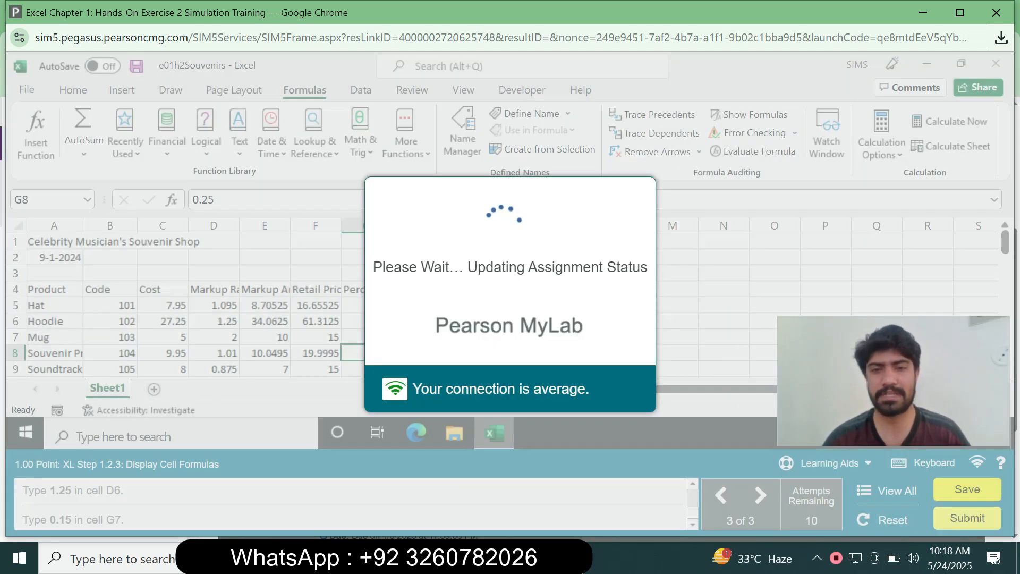